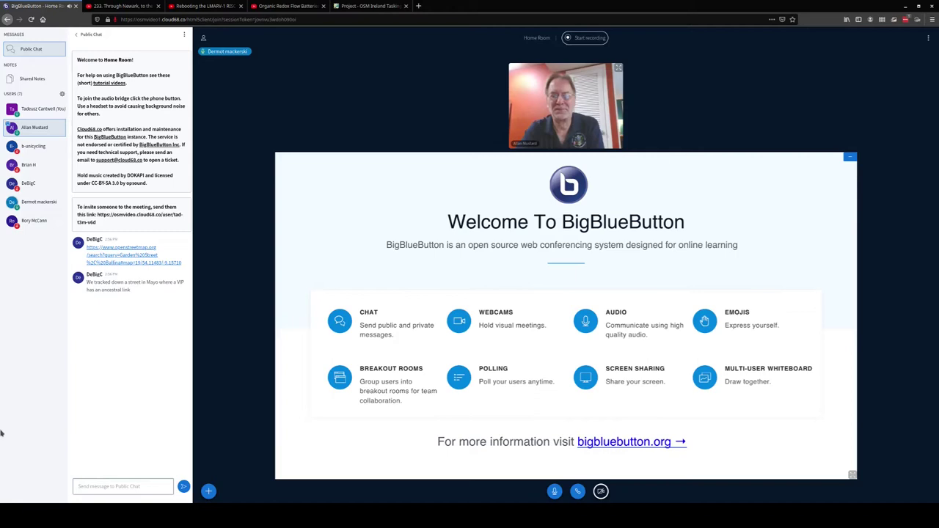
- Close the four unrelated browser tabs, including the video tabs and the OSM Ireland tasking project tab
{"action": "left_click", "coordinate": [157, 6]}
{"action": "left_click", "coordinate": [157, 6]}
{"action": "left_click", "coordinate": [157, 6]}
{"action": "left_click", "coordinate": [157, 6]}
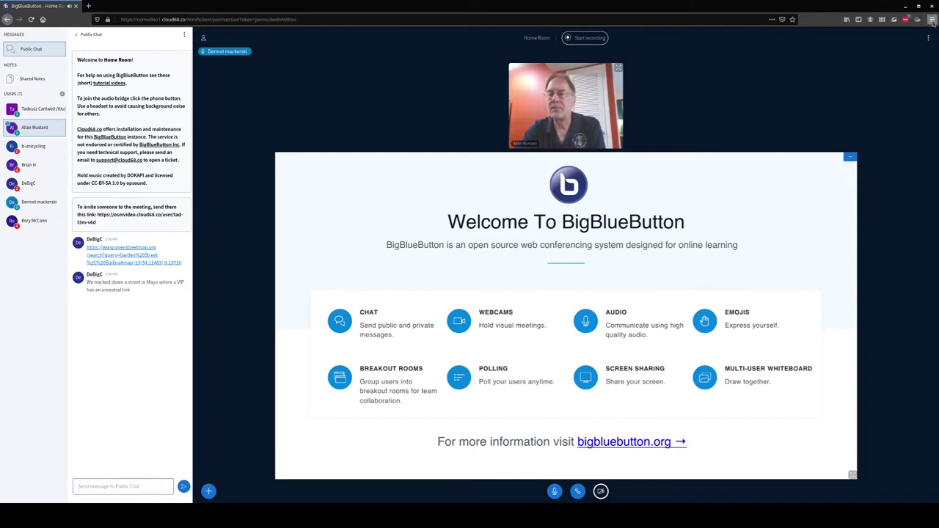
- Put the meeting in full screen with F11 and mute your microphone
{"action": "key", "text": "F11"}
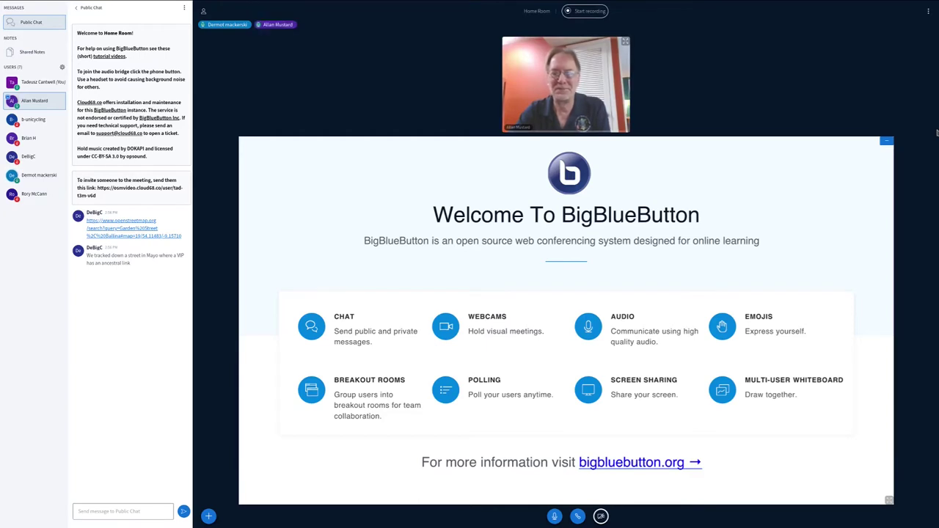
{"action": "left_click", "coordinate": [555, 516]}
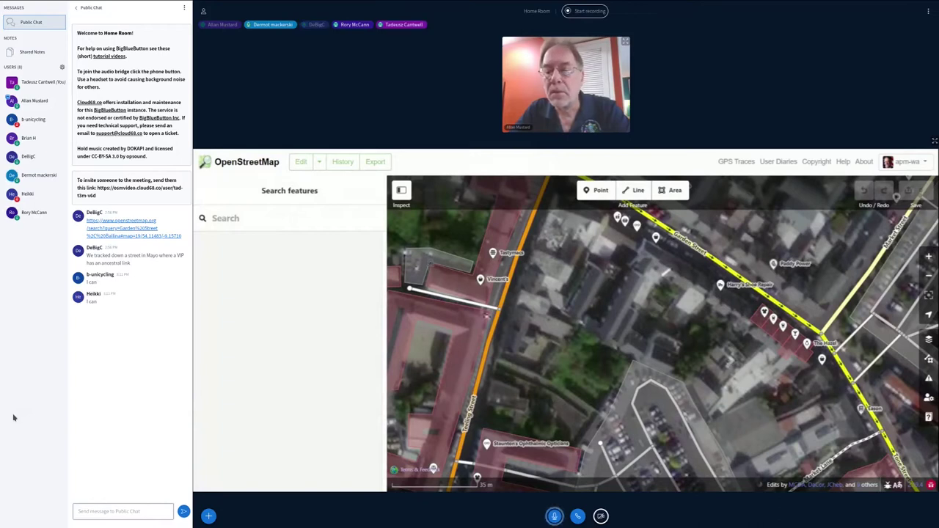
- Keep your microphone muted while the presenter traces the Garden Street building
{"action": "left_click", "coordinate": [555, 516]}
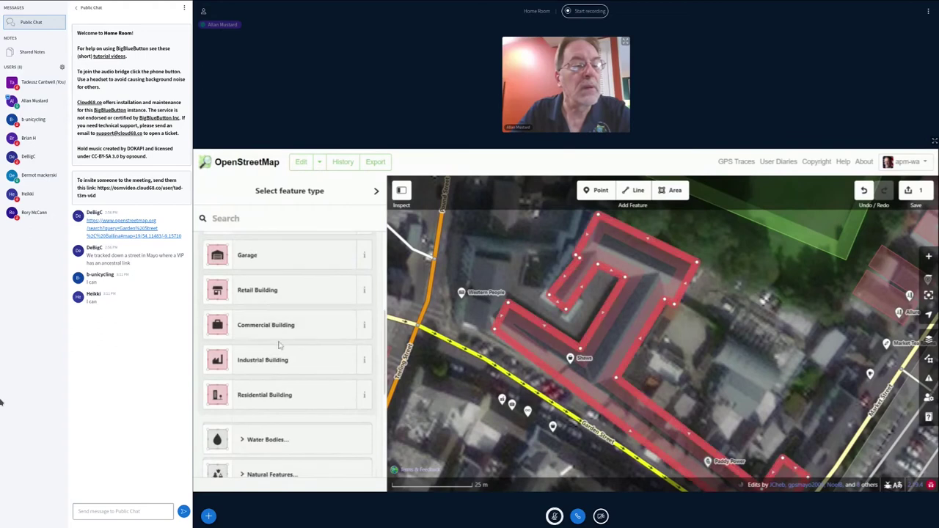
- Tag the traced building as a Commercial Building and start filling in its Address Street field
{"action": "left_click", "coordinate": [279, 336]}
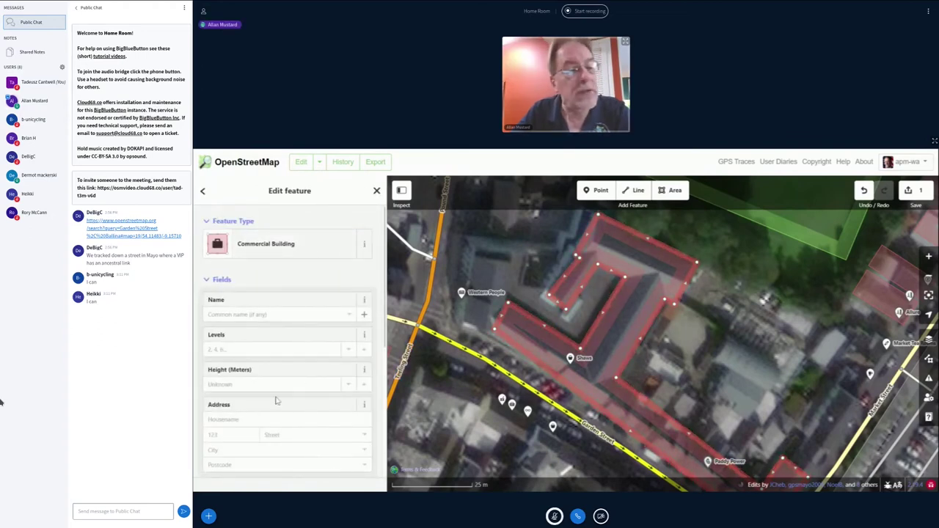
{"action": "left_click", "coordinate": [268, 435]}
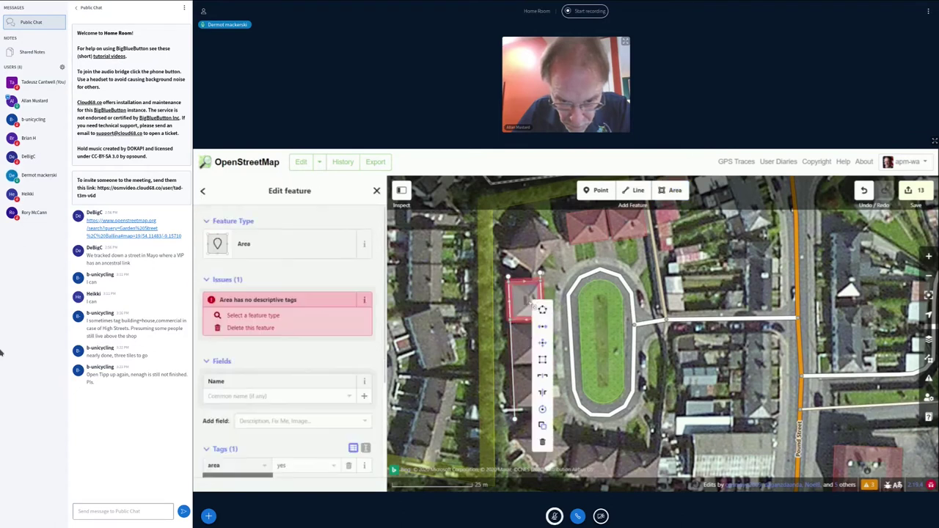
- Square the traced terrace-end building into a right-angled rectangle
{"action": "left_click", "coordinate": [542, 360]}
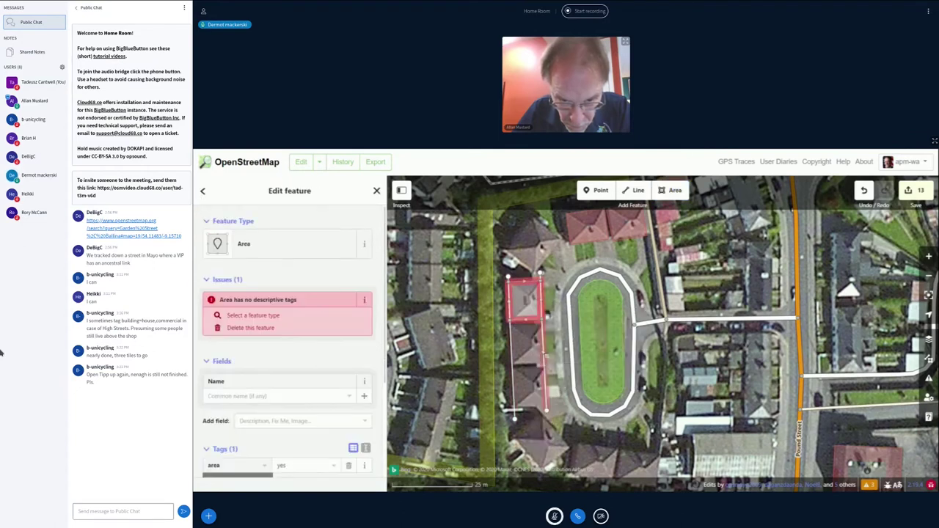
- Set the small terrace-end area's feature type to House
{"action": "left_click", "coordinate": [290, 250]}
{"action": "left_click", "coordinate": [287, 256]}
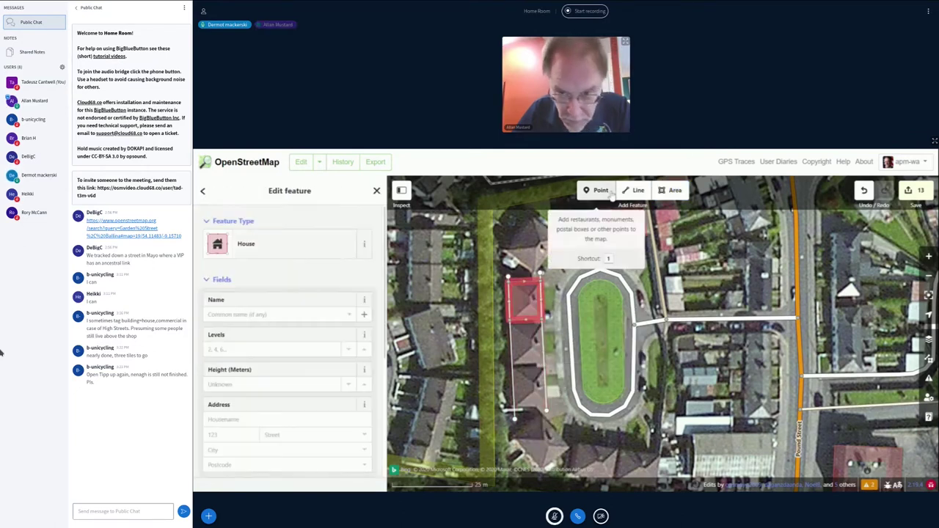
{"action": "left_click", "coordinate": [674, 191]}
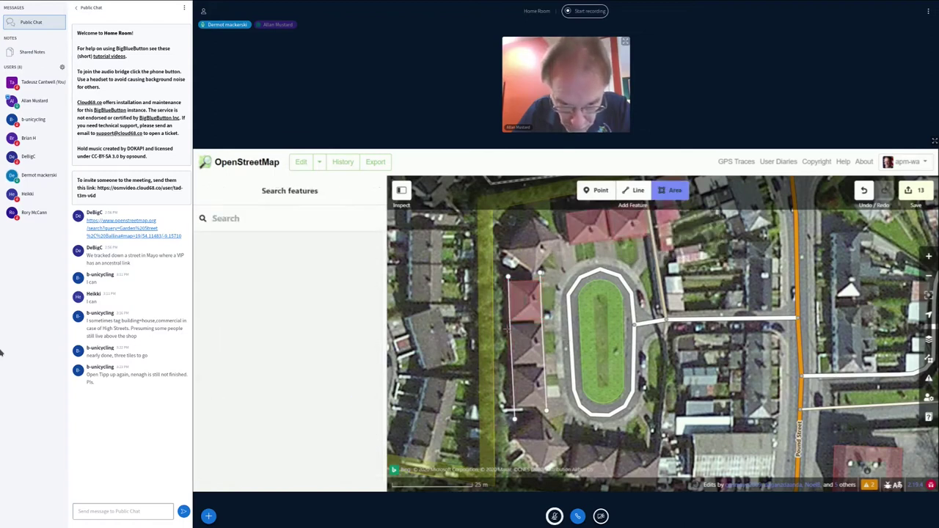
{"action": "key", "text": "Return"}
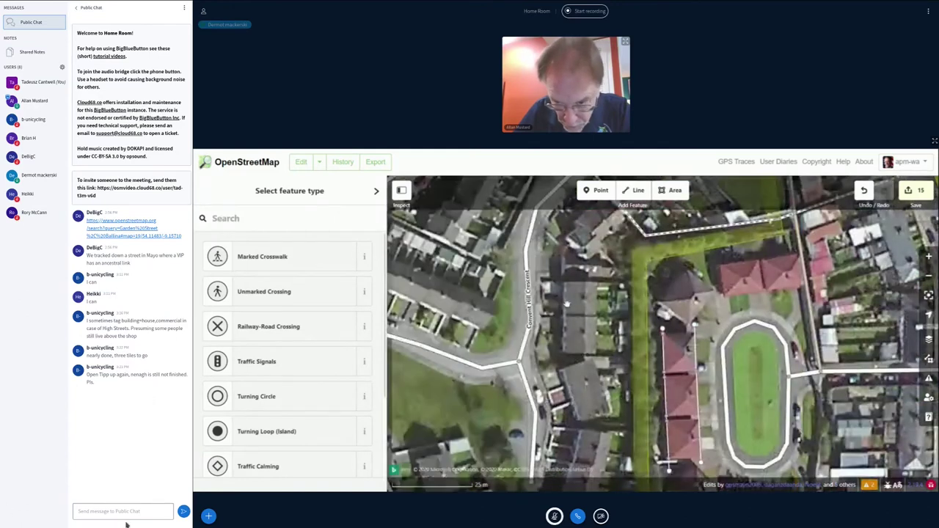
- Draft the public chat message 'That's a nice trick to use parallel lines to line up the building edge'
{"action": "left_click", "coordinate": [168, 506]}
{"action": "type", "text": "That's a nice trick to"}
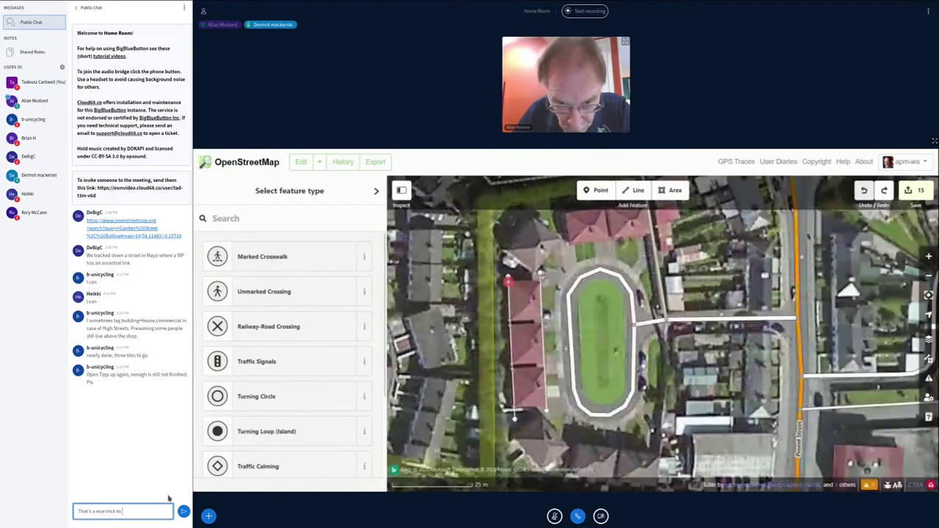
{"action": "type", "text": " get"}
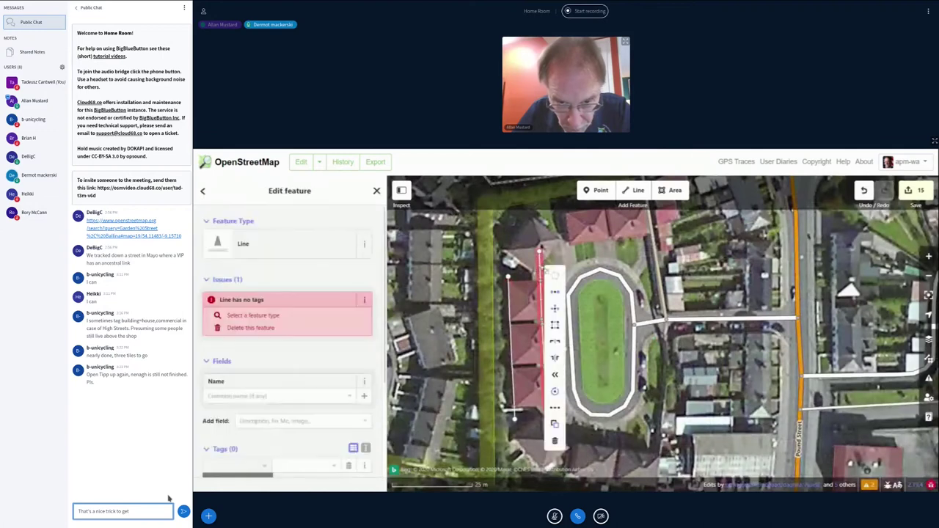
{"action": "key", "text": "BackSpace"}
{"action": "key", "text": "BackSpace"}
{"action": "key", "text": "BackSpace"}
{"action": "type", "text": "use"}
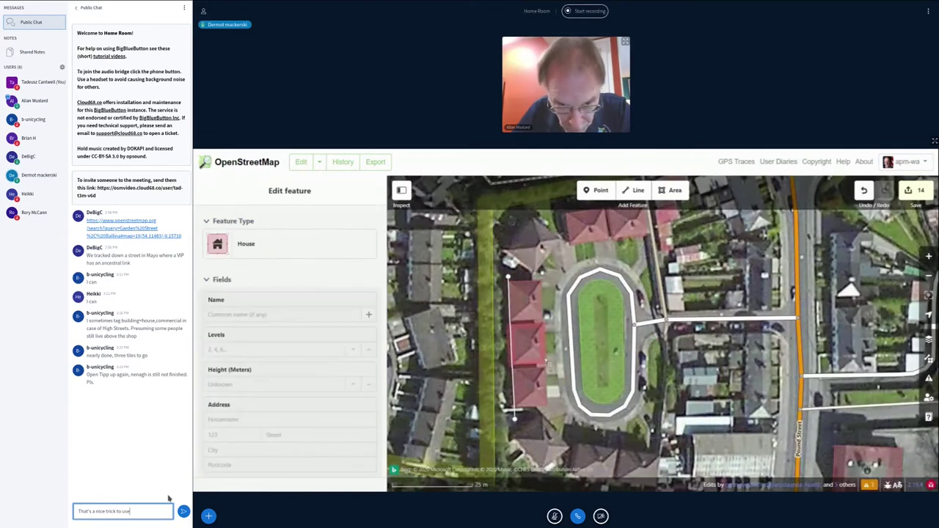
{"action": "type", "text": " pan"}
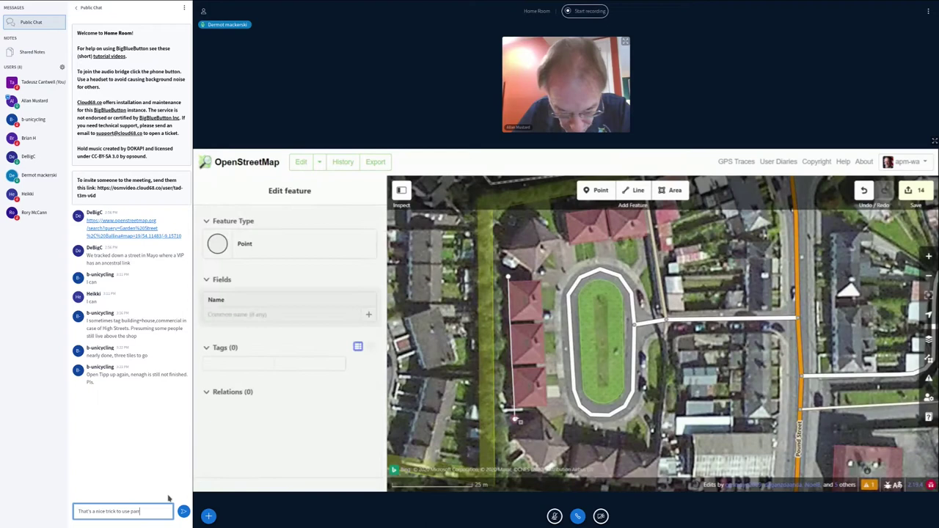
{"action": "key", "text": "BackSpace"}
{"action": "type", "text": "rrell"}
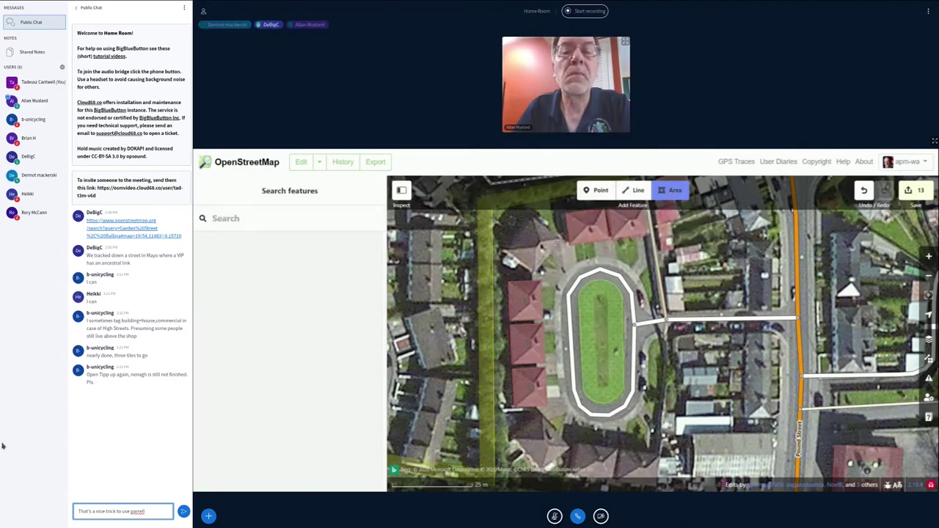
{"action": "key", "text": "BackSpace"}
{"action": "key", "text": "BackSpace"}
{"action": "key", "text": "BackSpace"}
{"action": "key", "text": "BackSpace"}
{"action": "type", "text": "allel"}
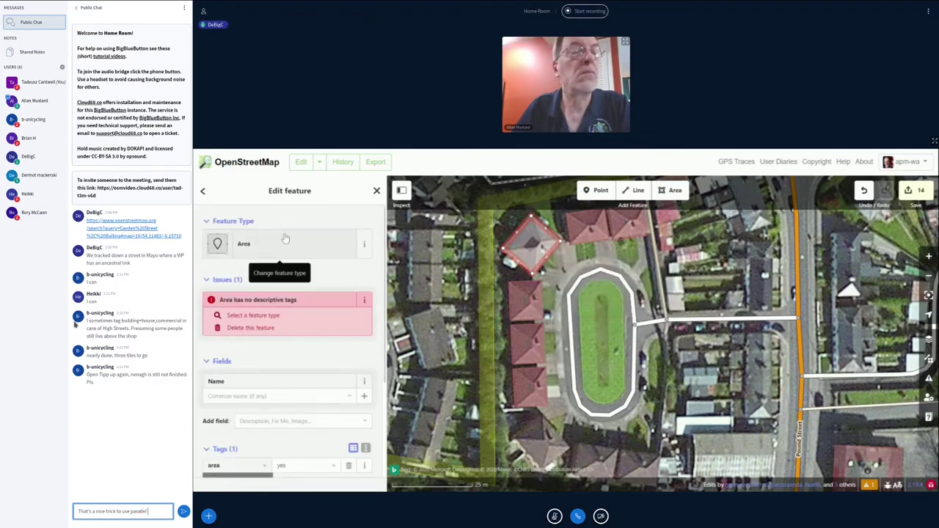
{"action": "type", "text": " lines"}
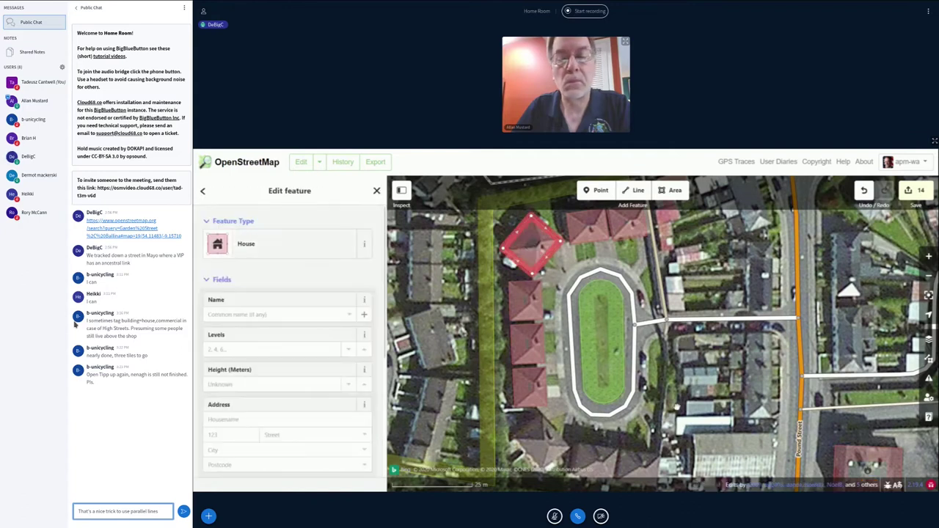
{"action": "type", "text": " to "}
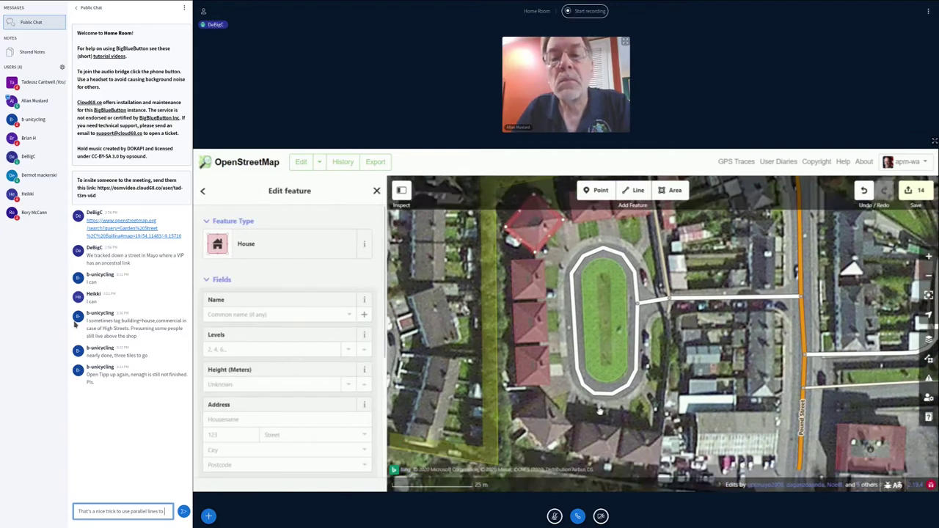
{"action": "type", "text": "line up"}
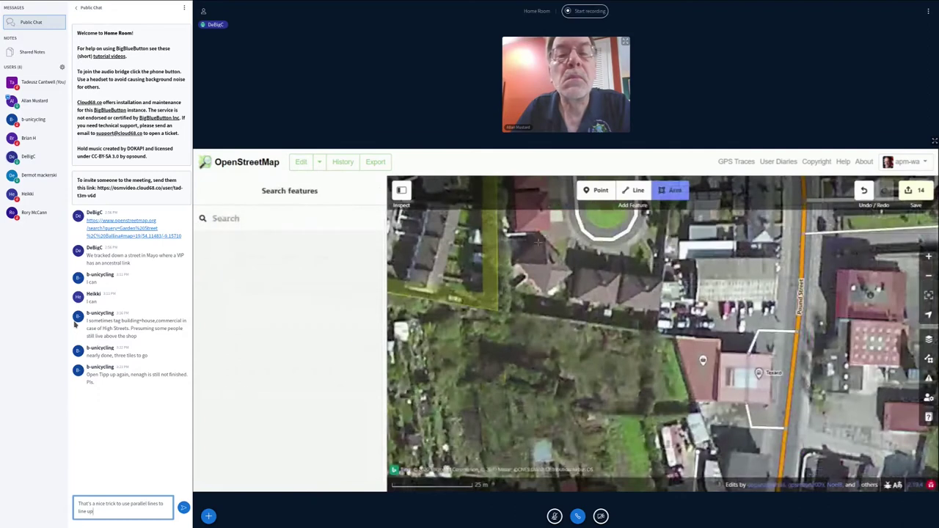
{"action": "type", "text": " the buildin"}
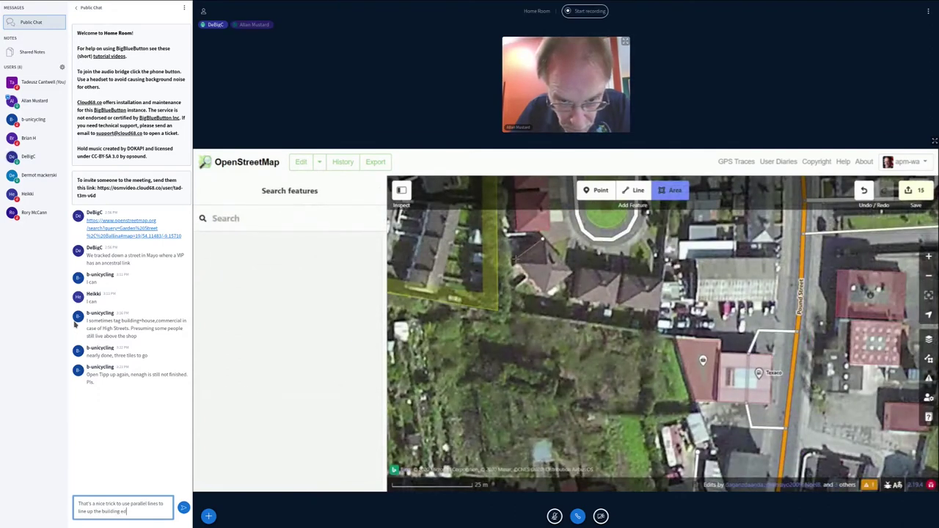
{"action": "type", "text": "g edge"}
- Send the parallel-lines comment to the public chat
{"action": "key", "text": "Return"}
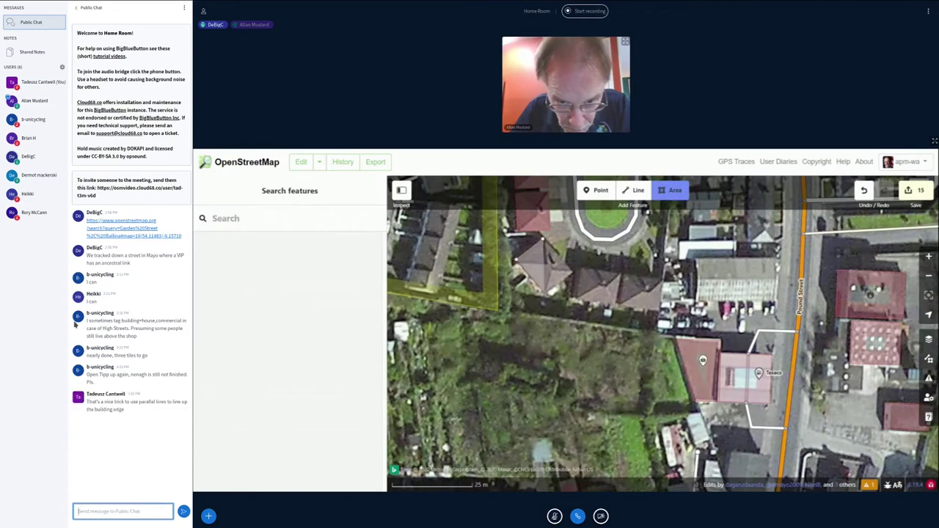